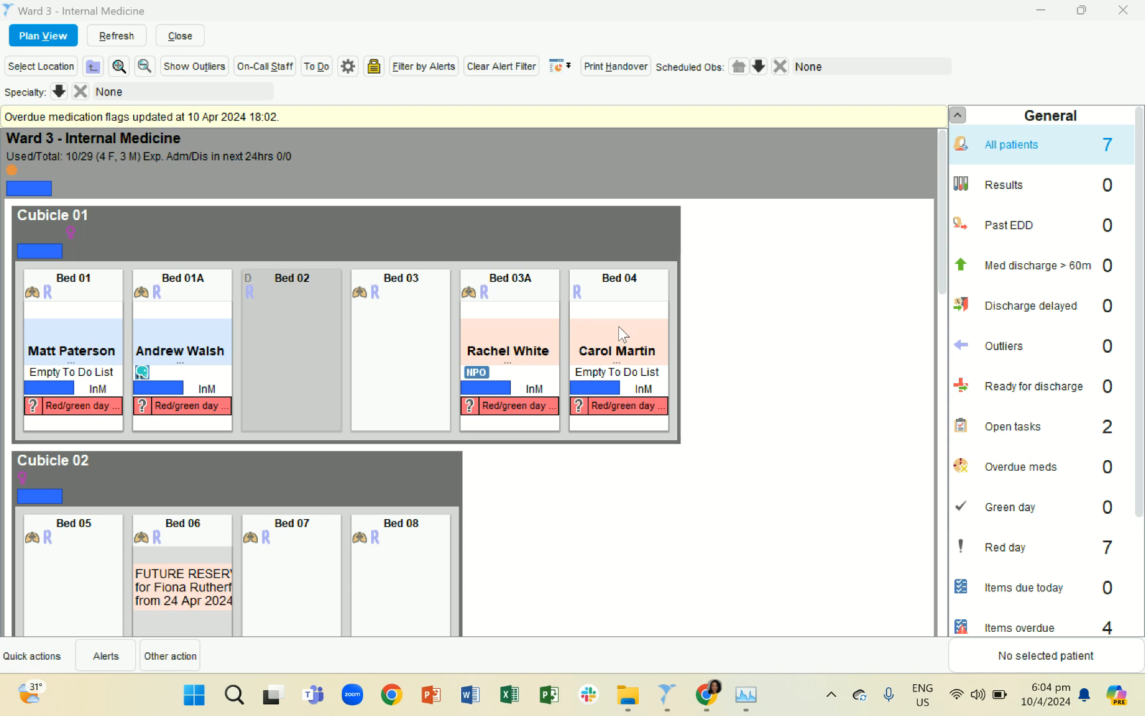
Start a new patient leave record for the patient in Bed 04 with the leave type External Treatment.
right_click(618, 327)
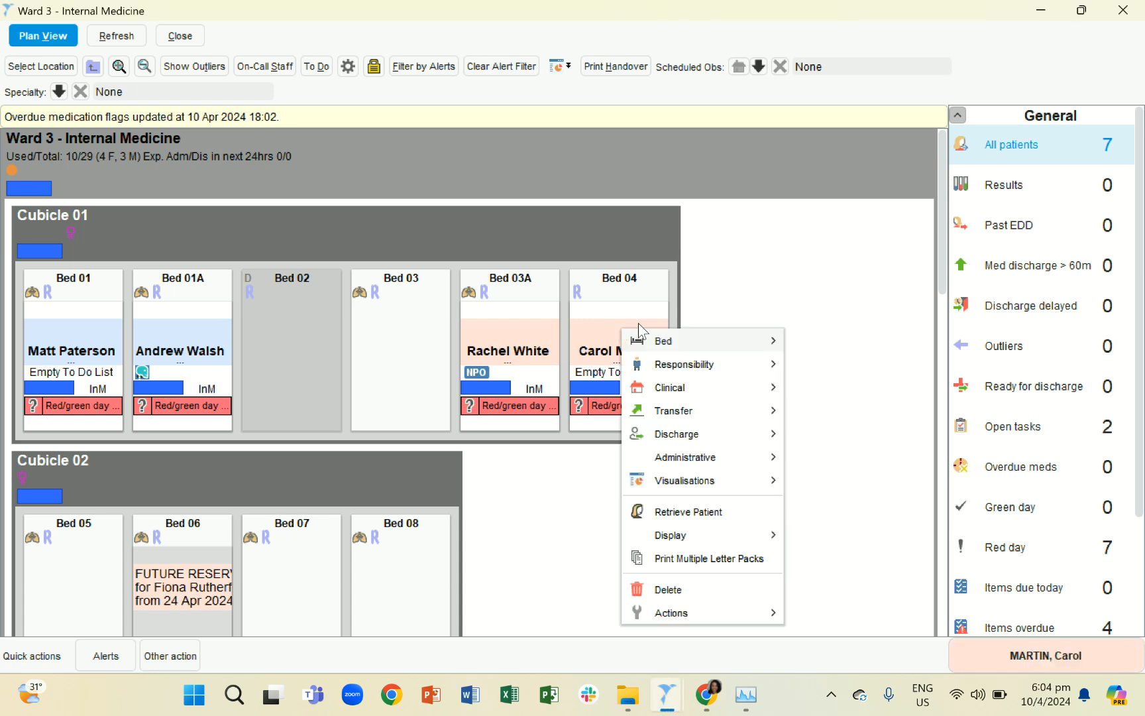
mouse_move(665, 347)
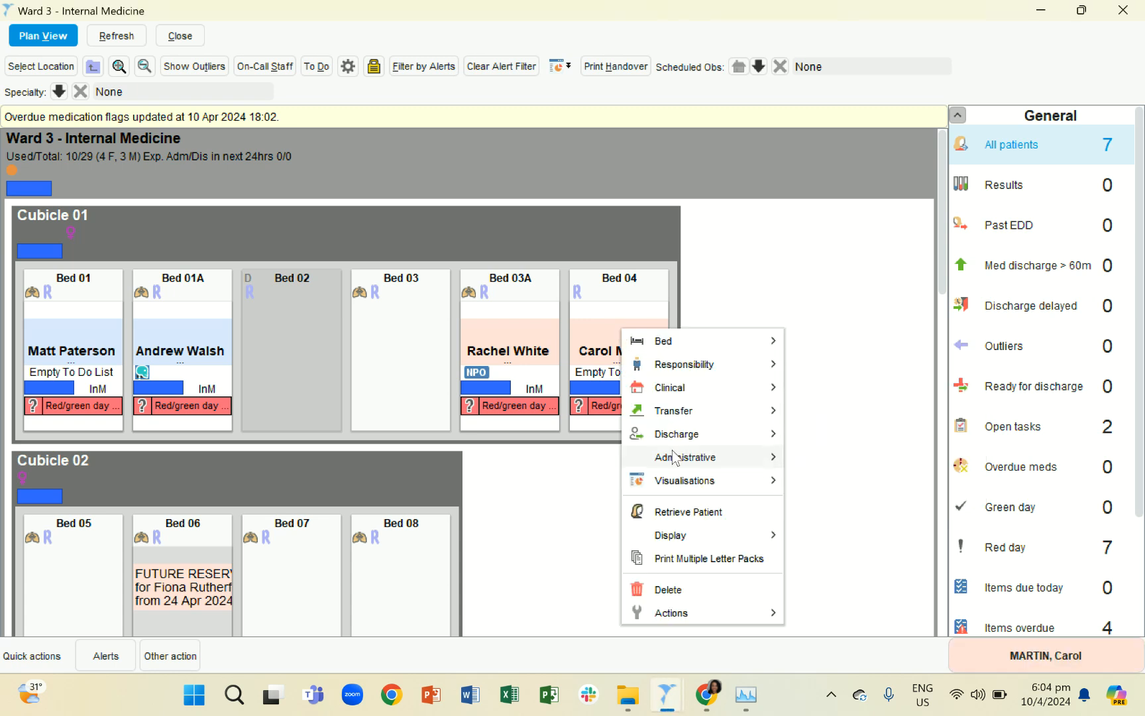
mouse_move(674, 455)
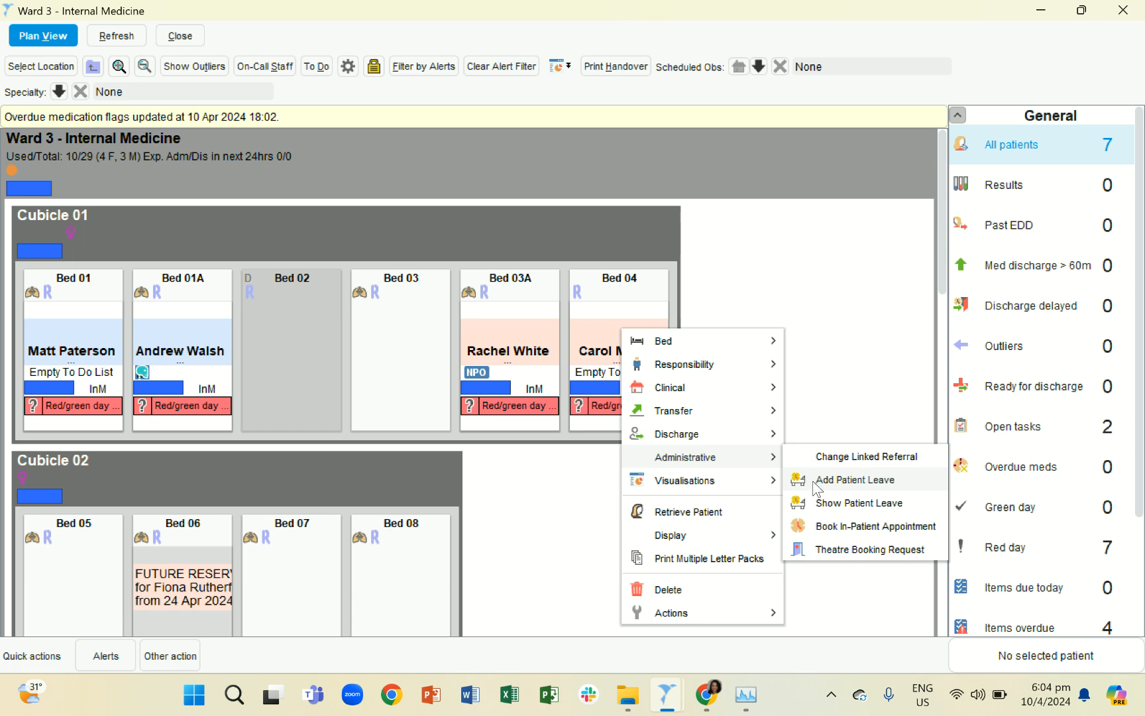
left_click(814, 483)
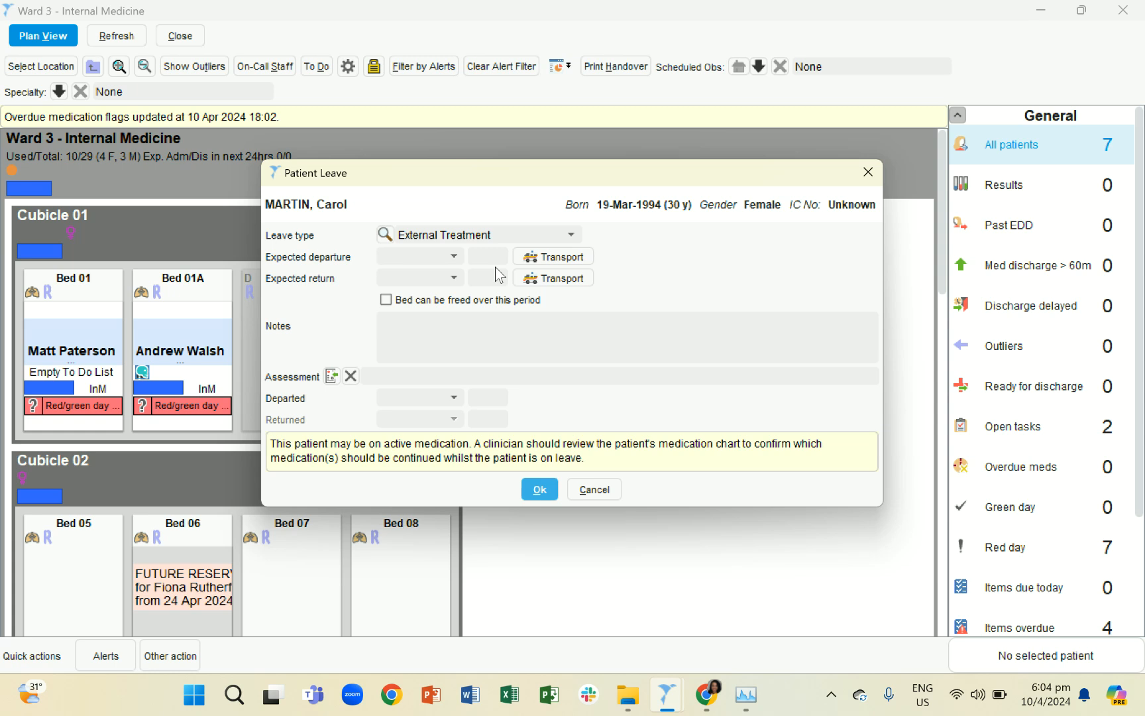
left_click(404, 238)
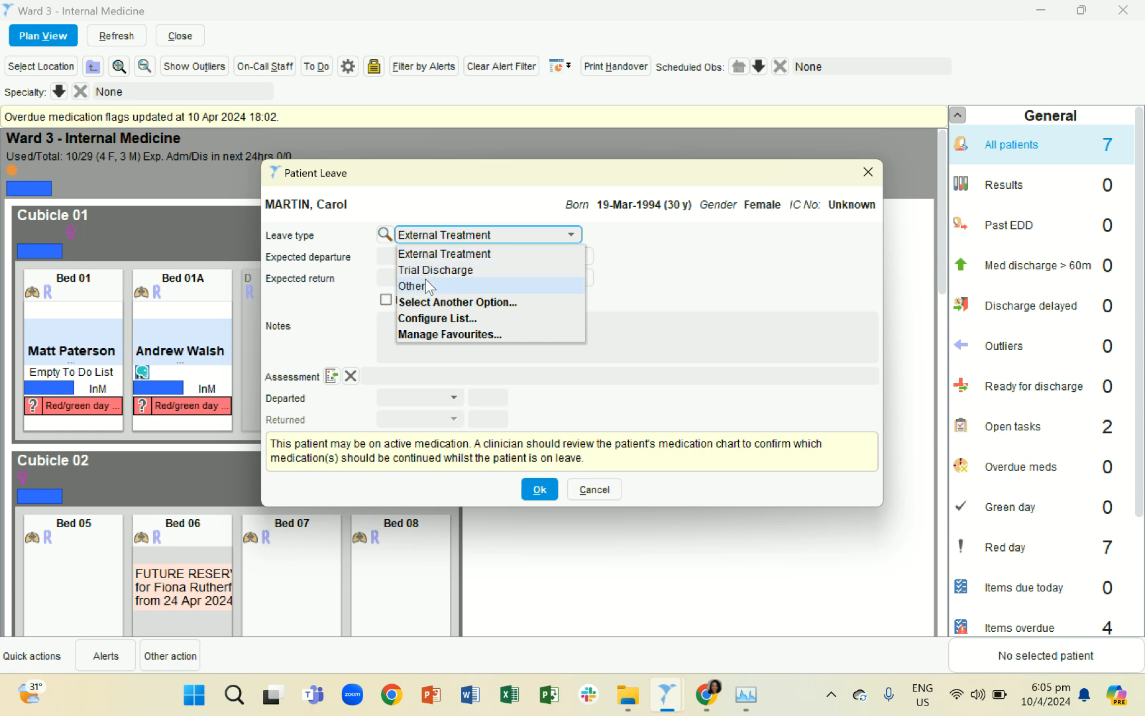
left_click(424, 254)
Set both the expected departure and the expected return of the leave to 10 Apr 2024 at 18:05.
left_click(423, 257)
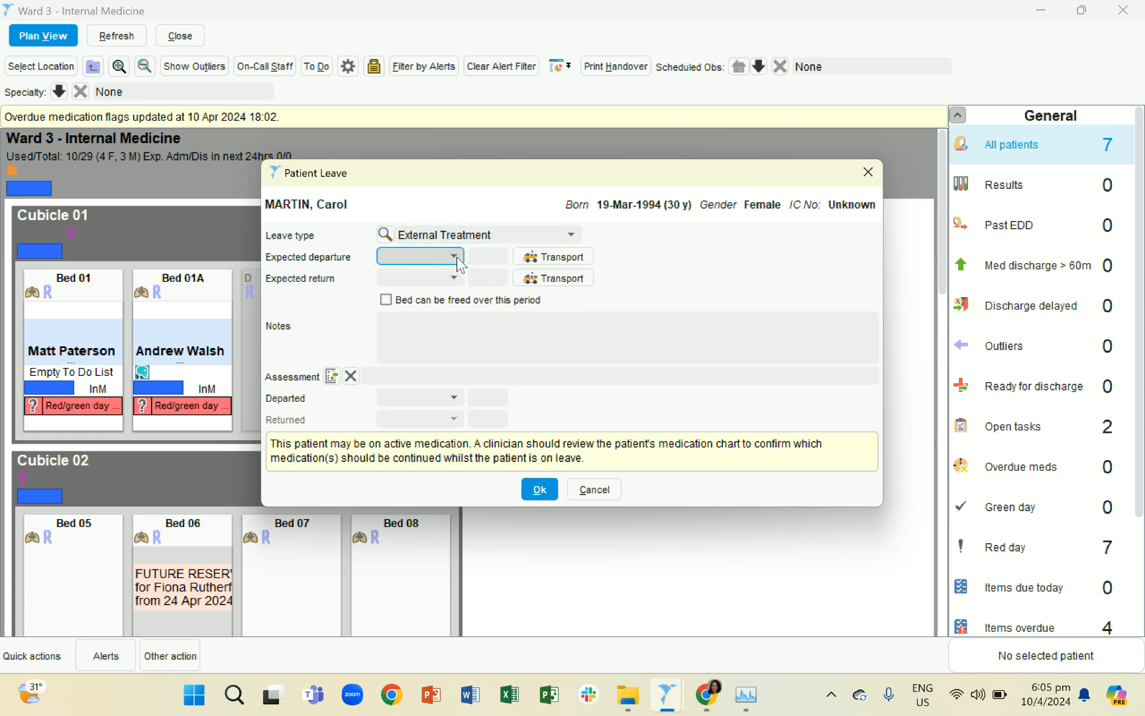
left_click(454, 256)
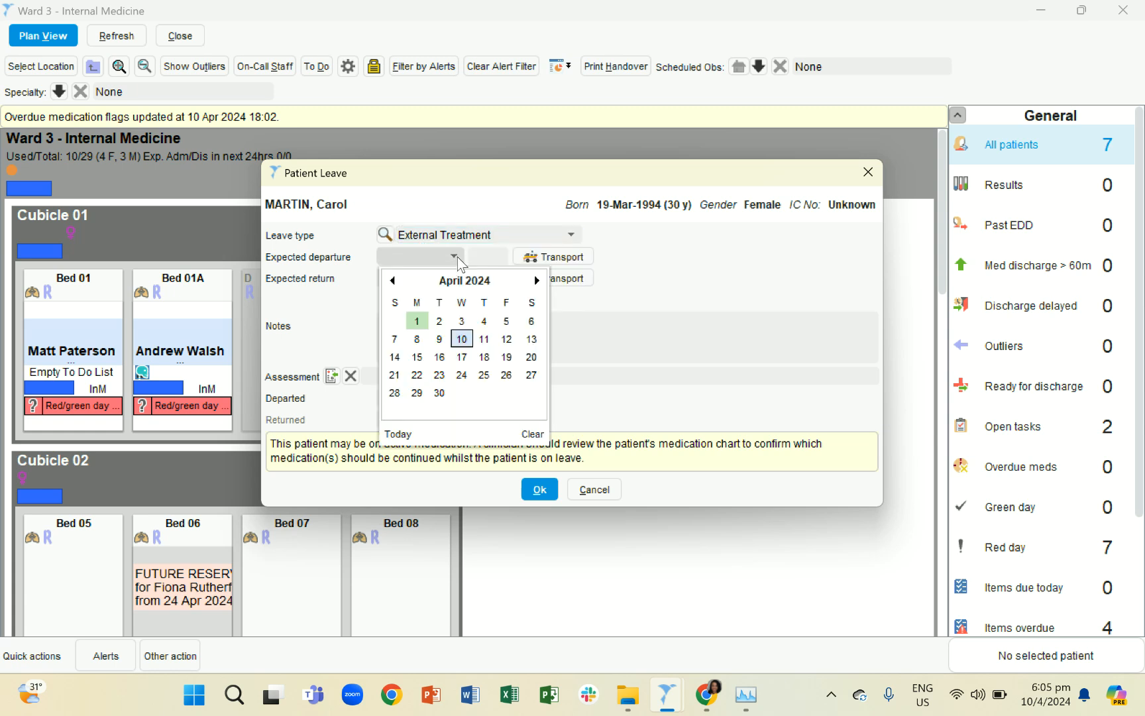
left_click(462, 339)
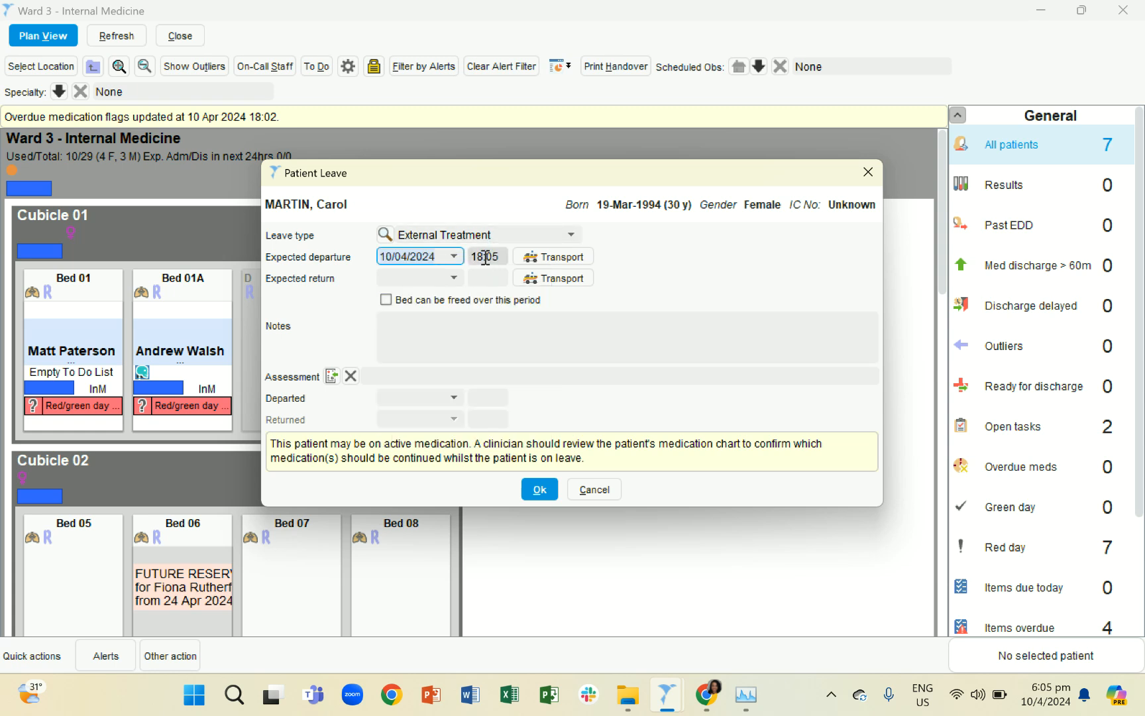
left_click(454, 278)
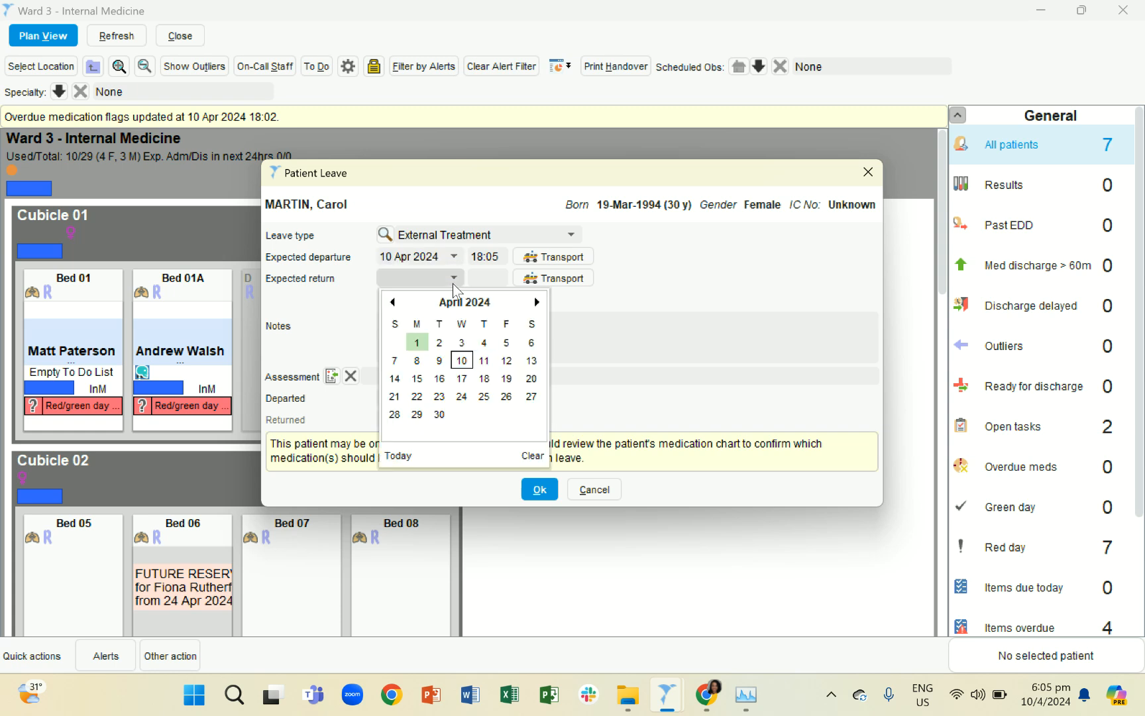
left_click(462, 360)
Enter the note "went to oasis medical for a radiological investigation" and save the patient leave.
left_click(390, 333)
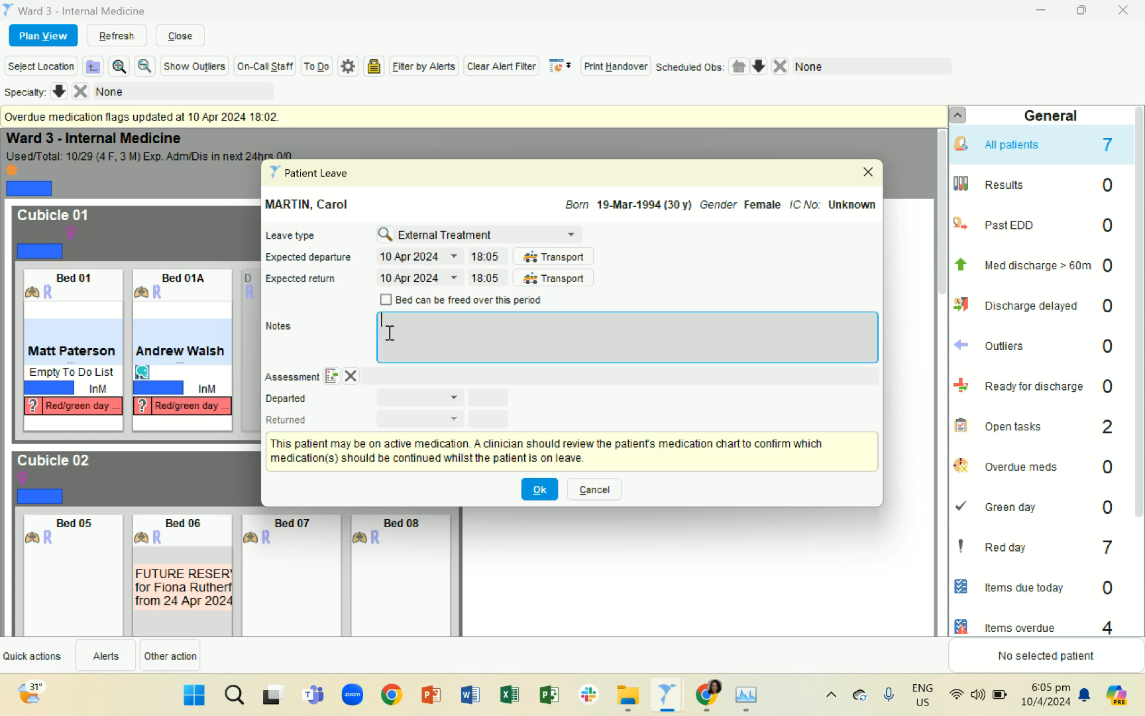
type("went to oasis medical for a radiolo")
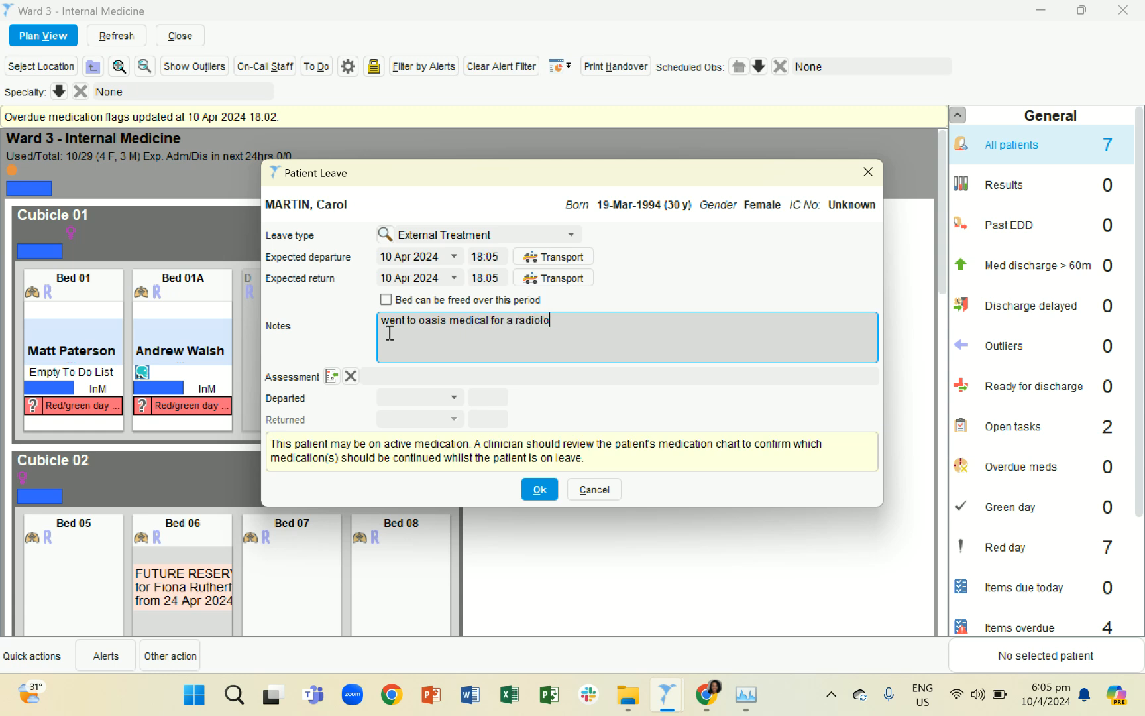
type("gical investigation")
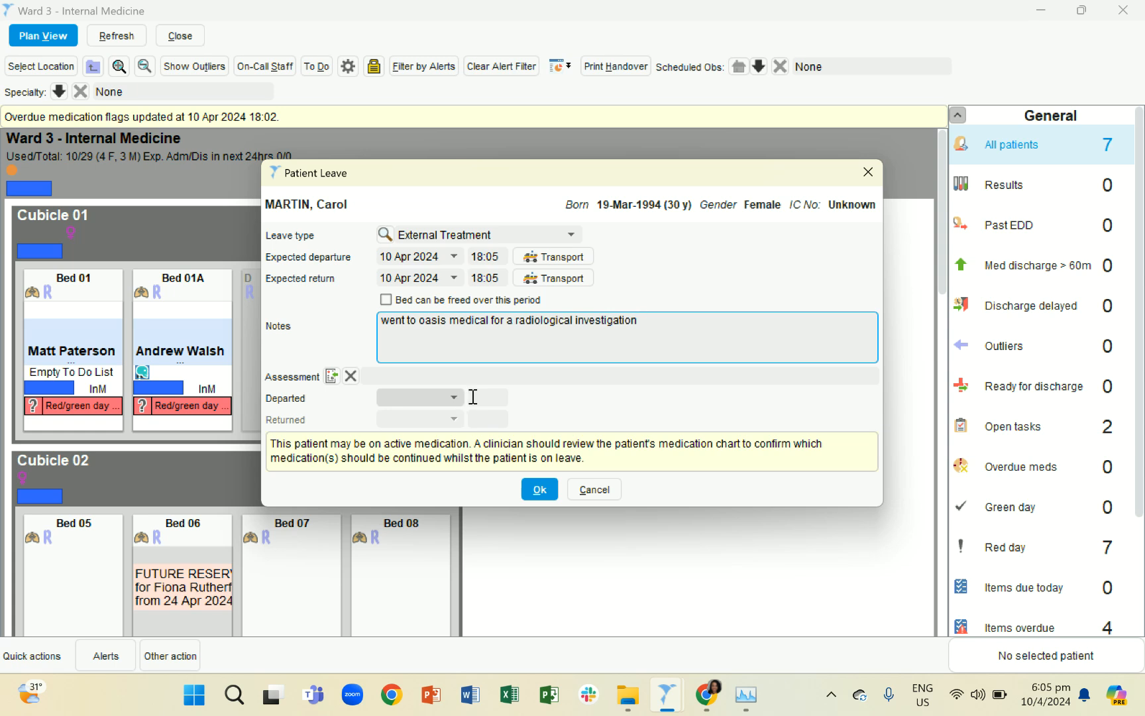
left_click(539, 490)
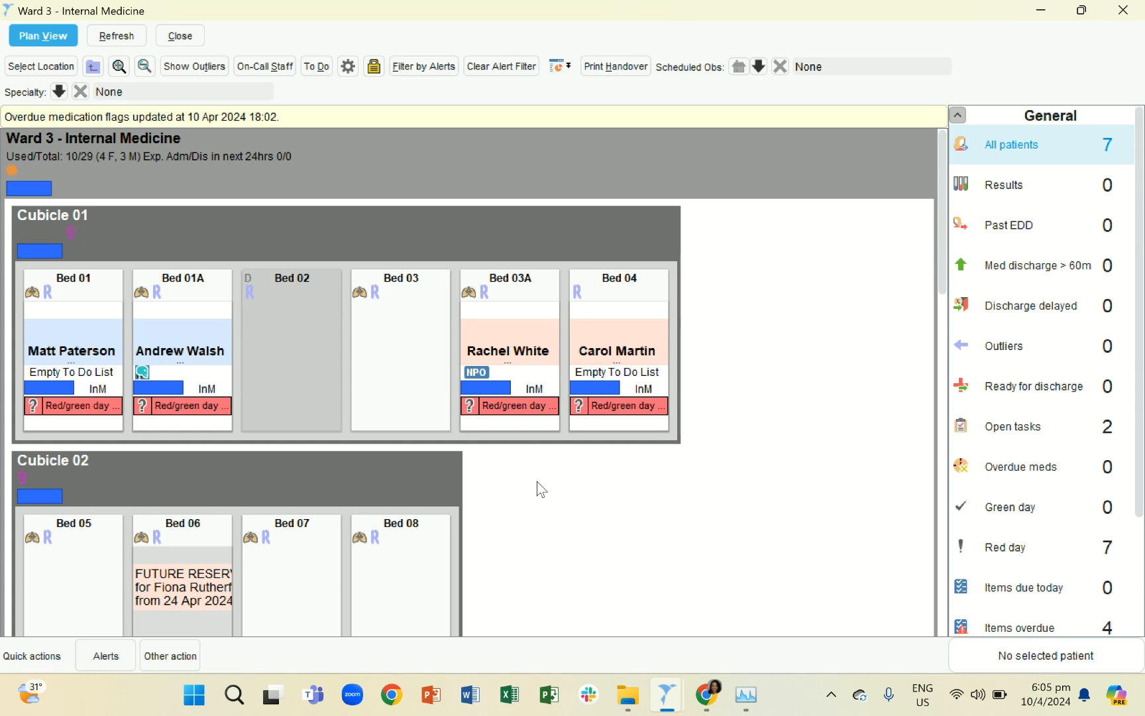
Mark the Bed 04 patient's external treatment leave as departed on 10/04/2024 at 18:06 and close the leave list.
right_click(600, 314)
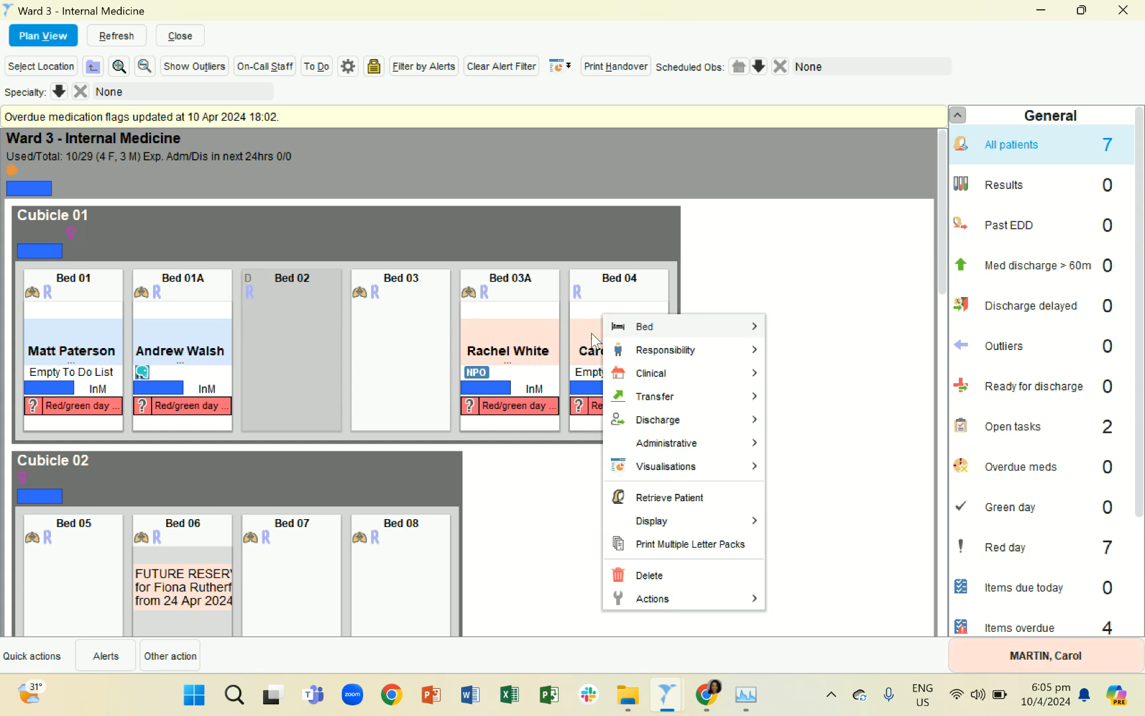
left_click(586, 358)
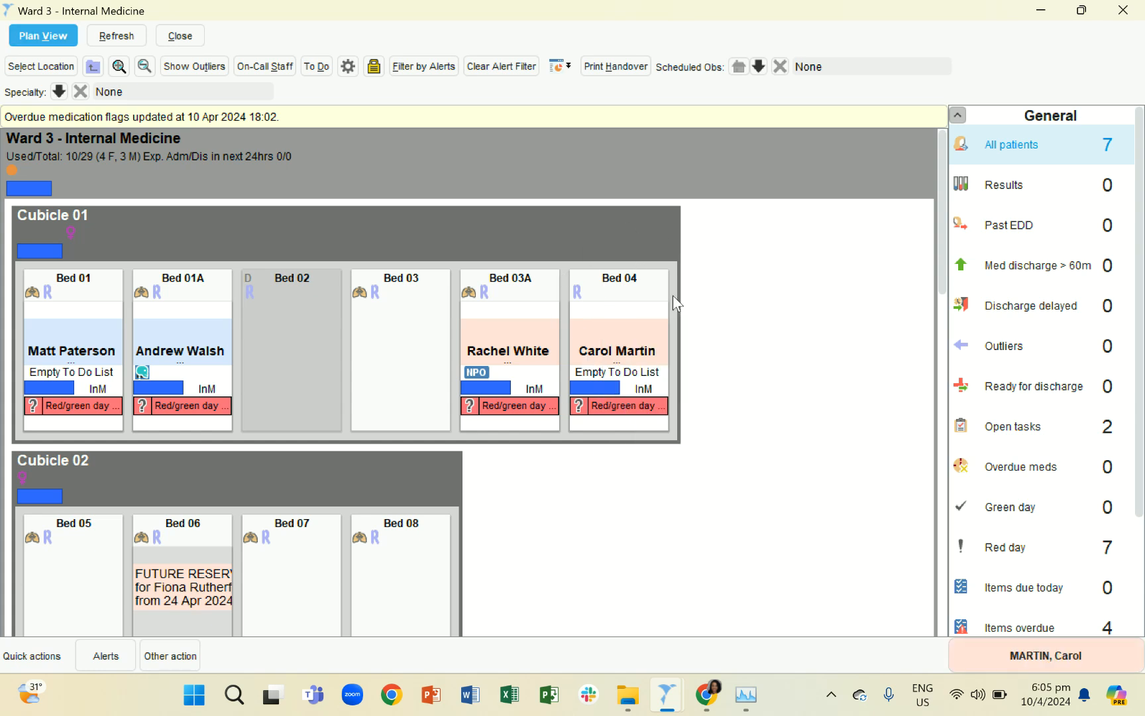
right_click(593, 307)
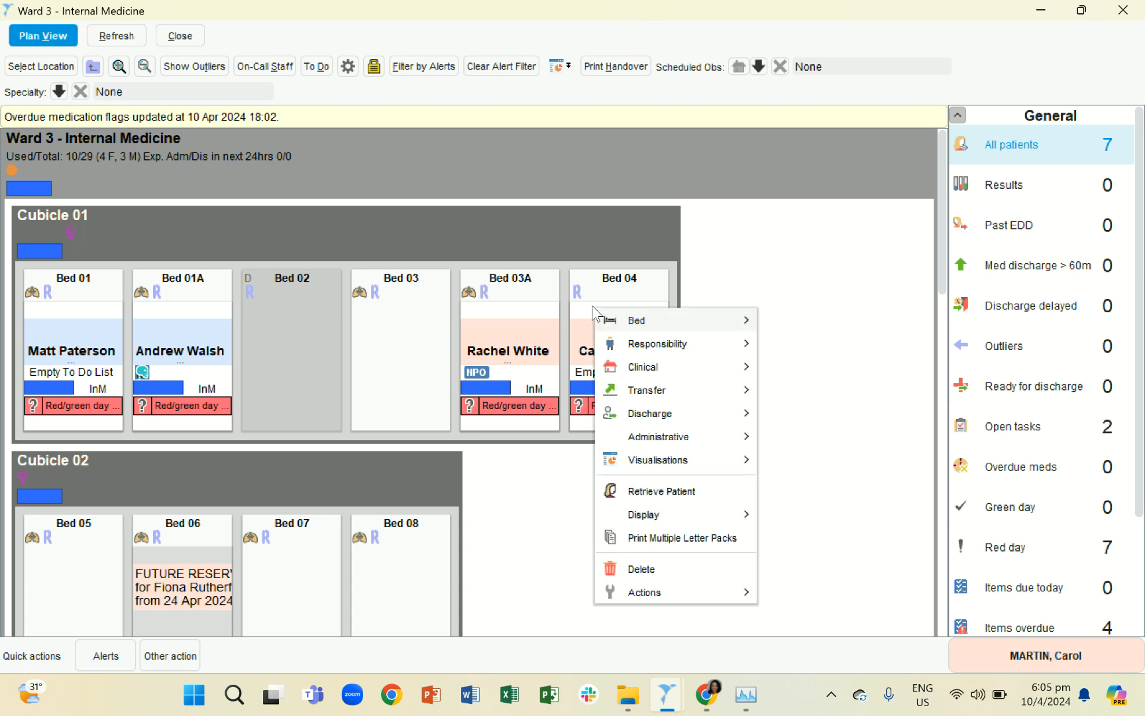
mouse_move(741, 438)
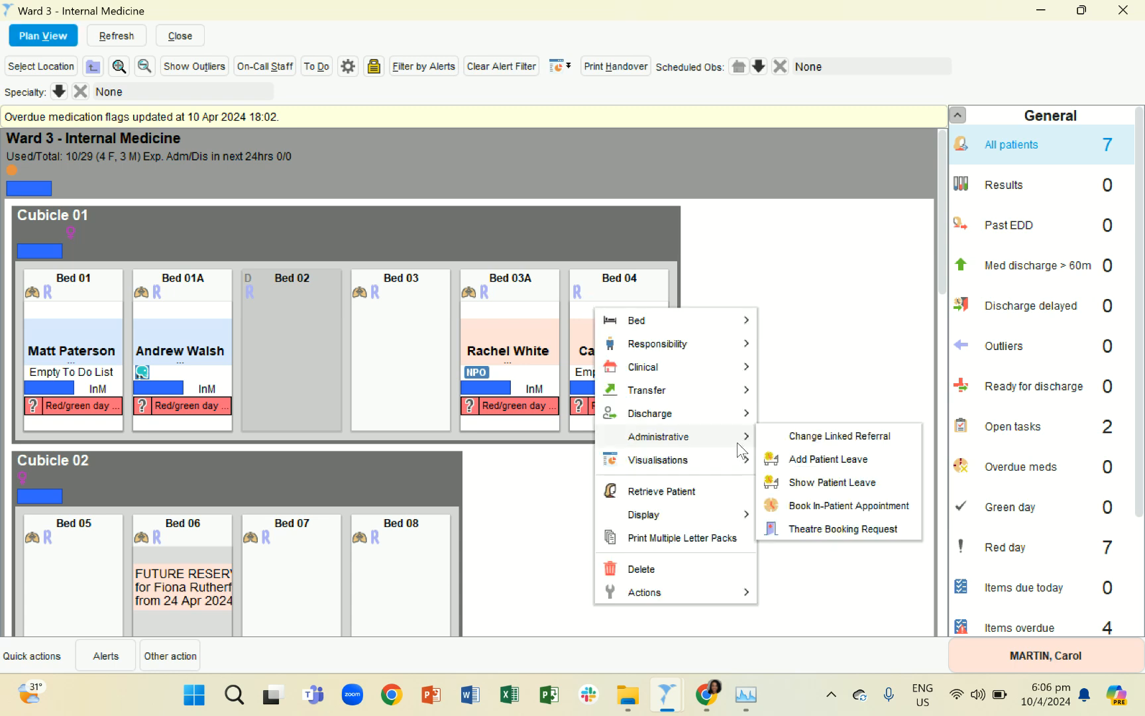
left_click(805, 482)
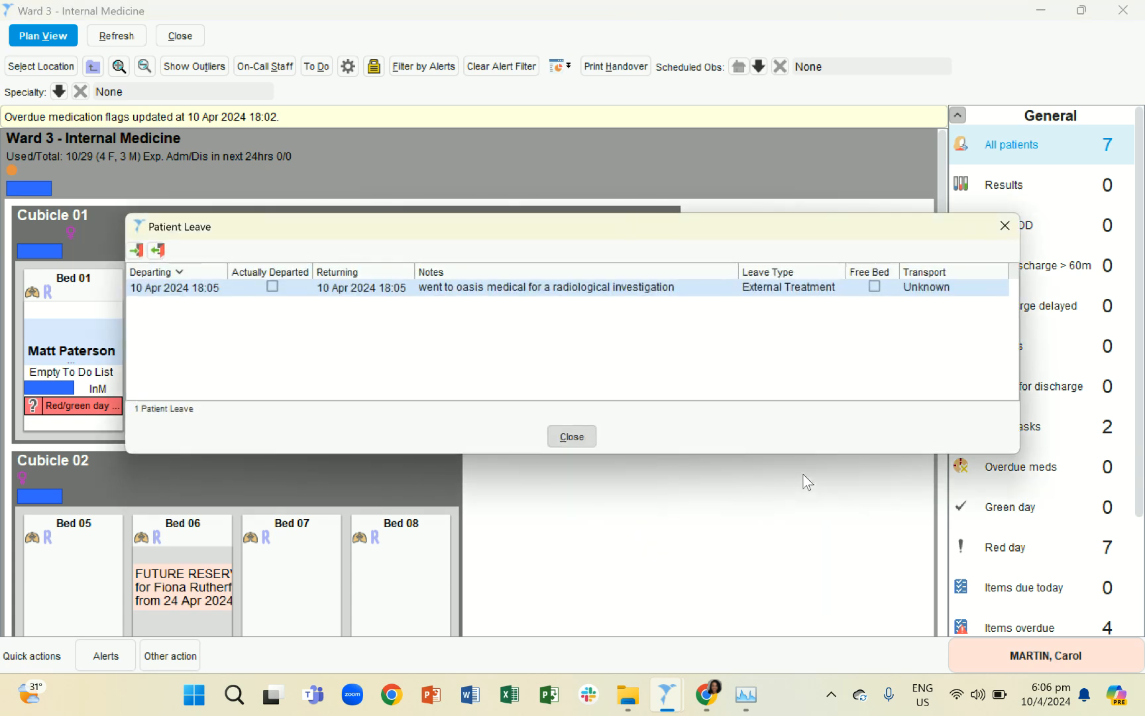
right_click(369, 300)
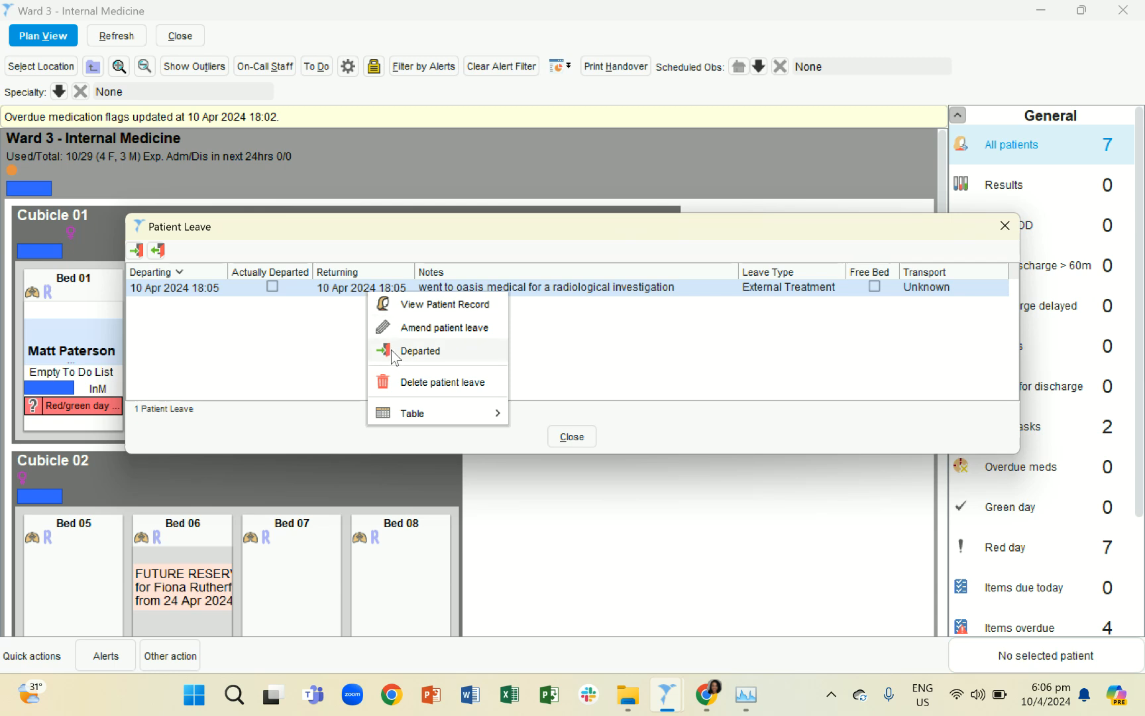
left_click(393, 355)
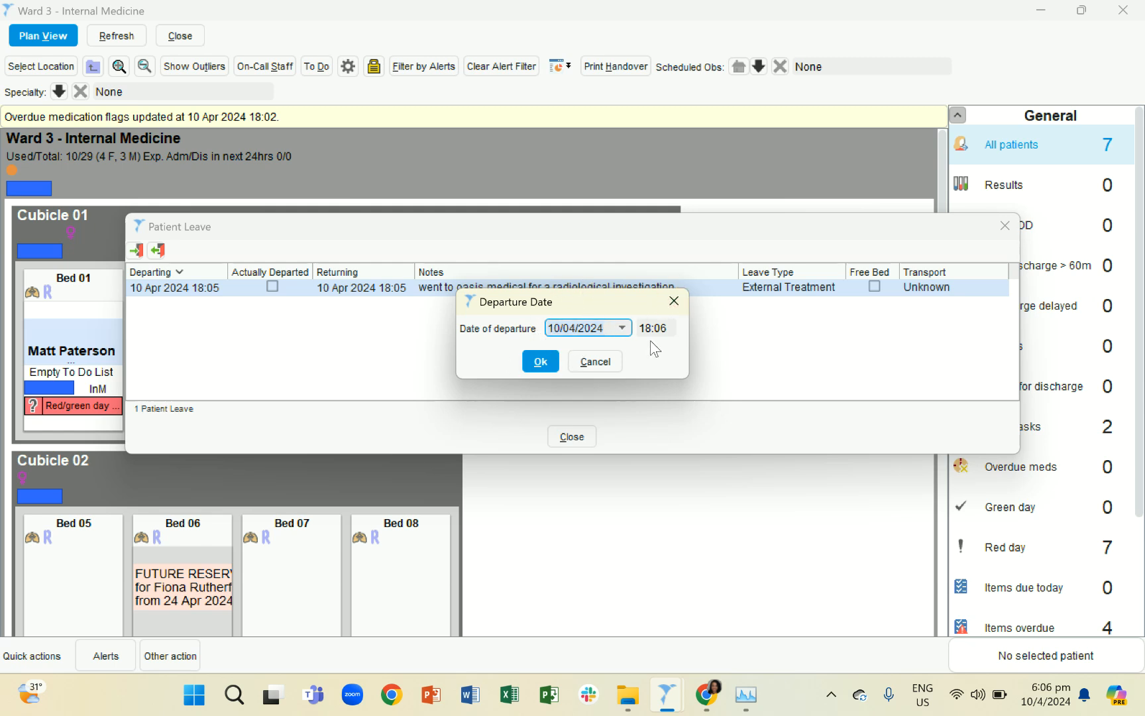
left_click(541, 364)
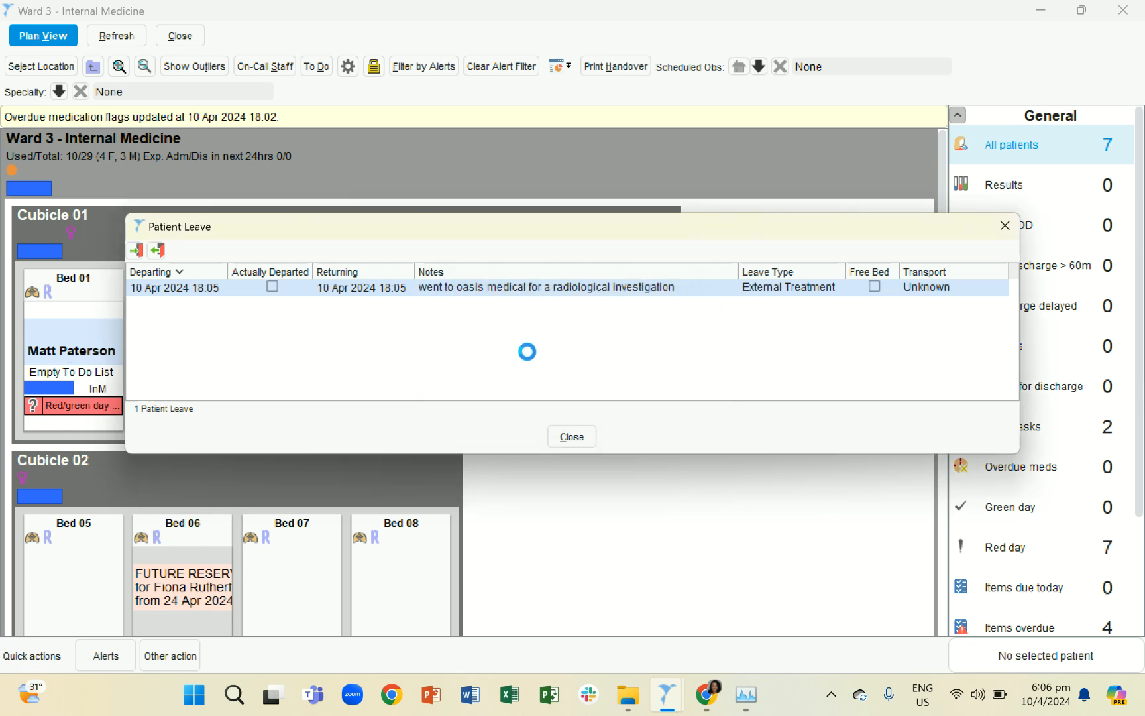
left_click(572, 437)
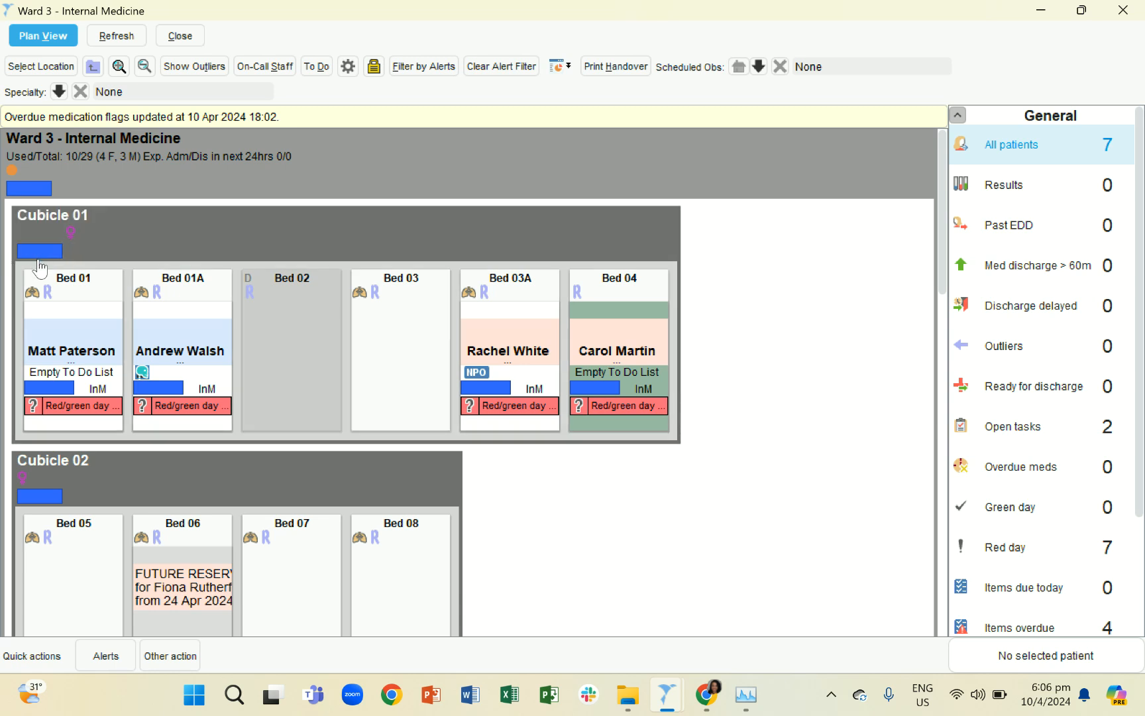
Mark the Bed 04 patient's leave as returned on 10/04/2024 at 18:07 and close the leave list.
left_click(39, 260)
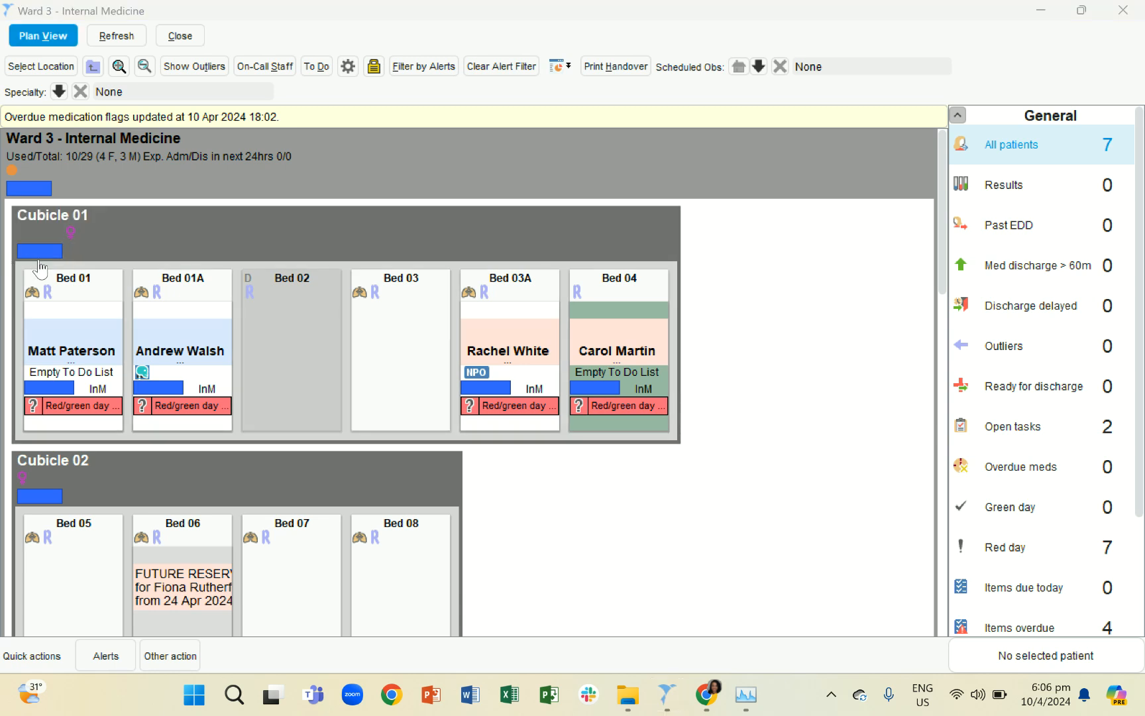
left_click(604, 312)
right_click(603, 311)
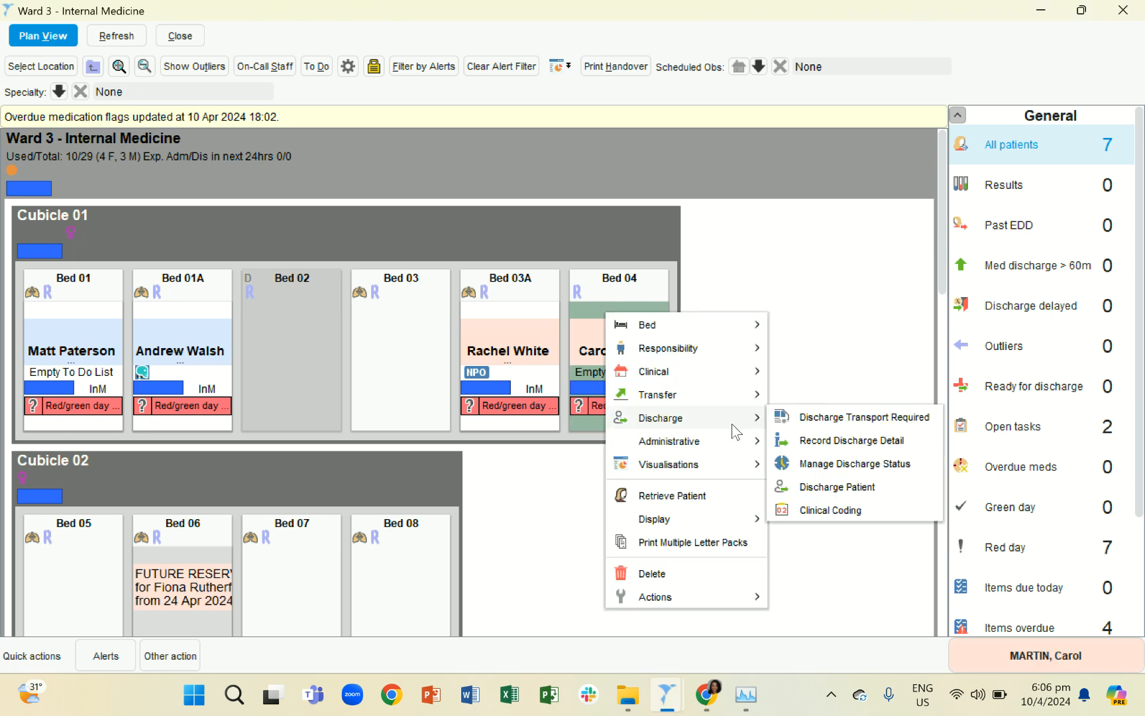
mouse_move(735, 441)
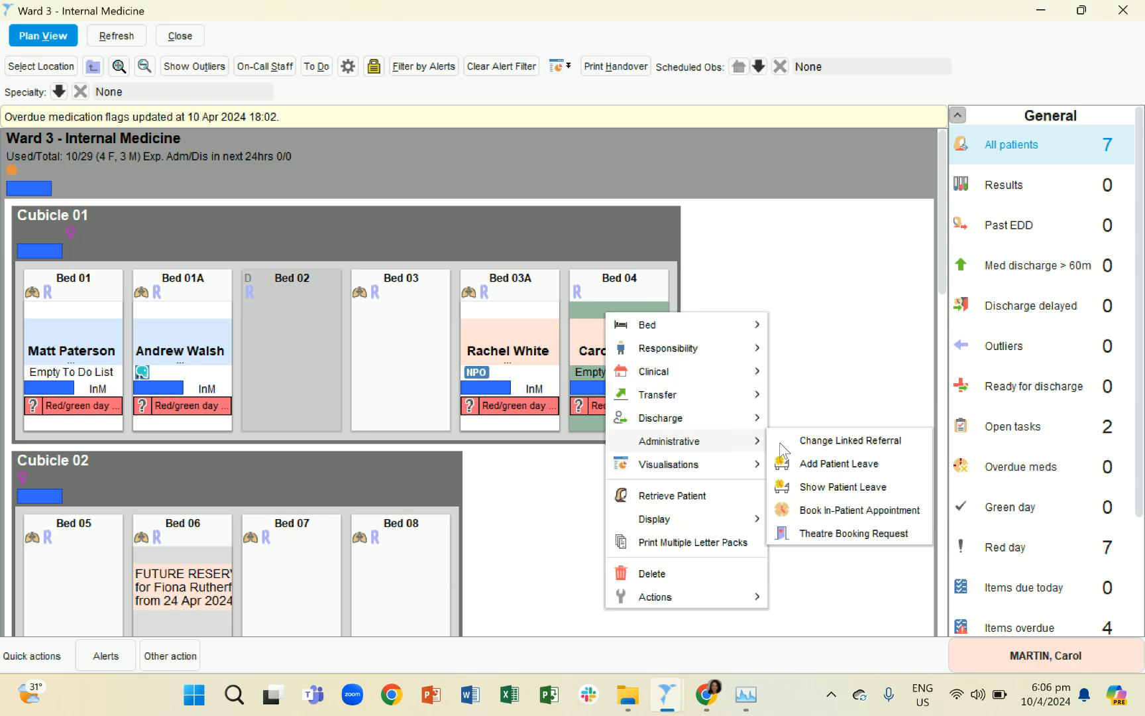
left_click(833, 489)
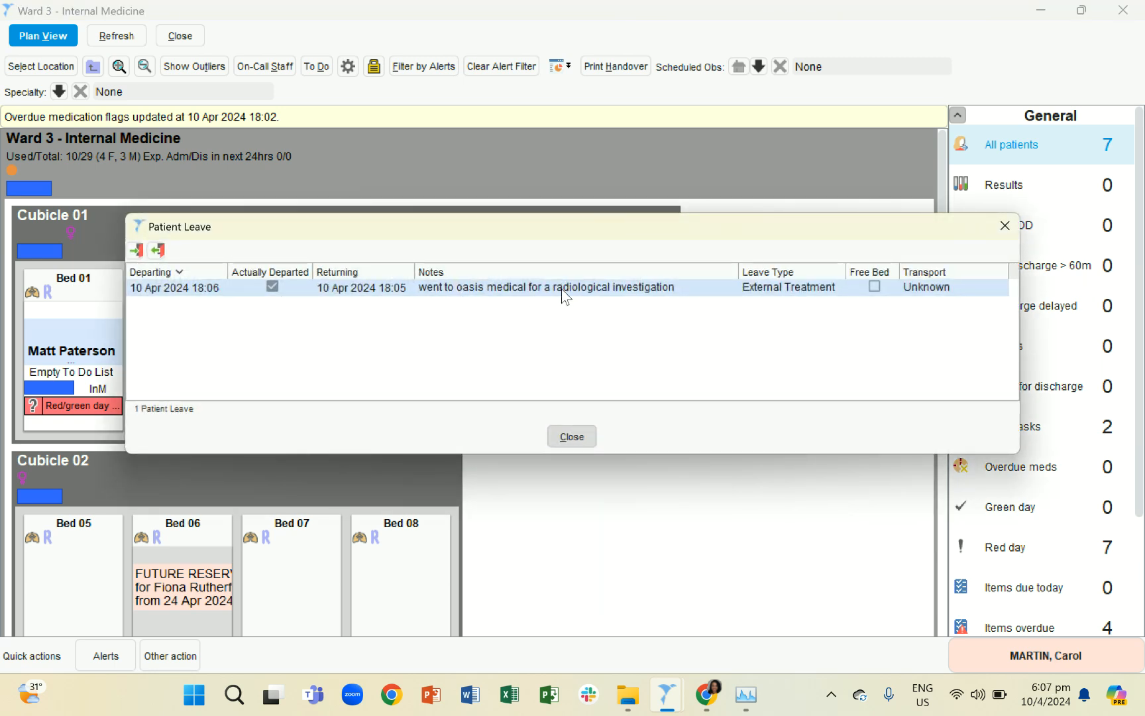
right_click(411, 290)
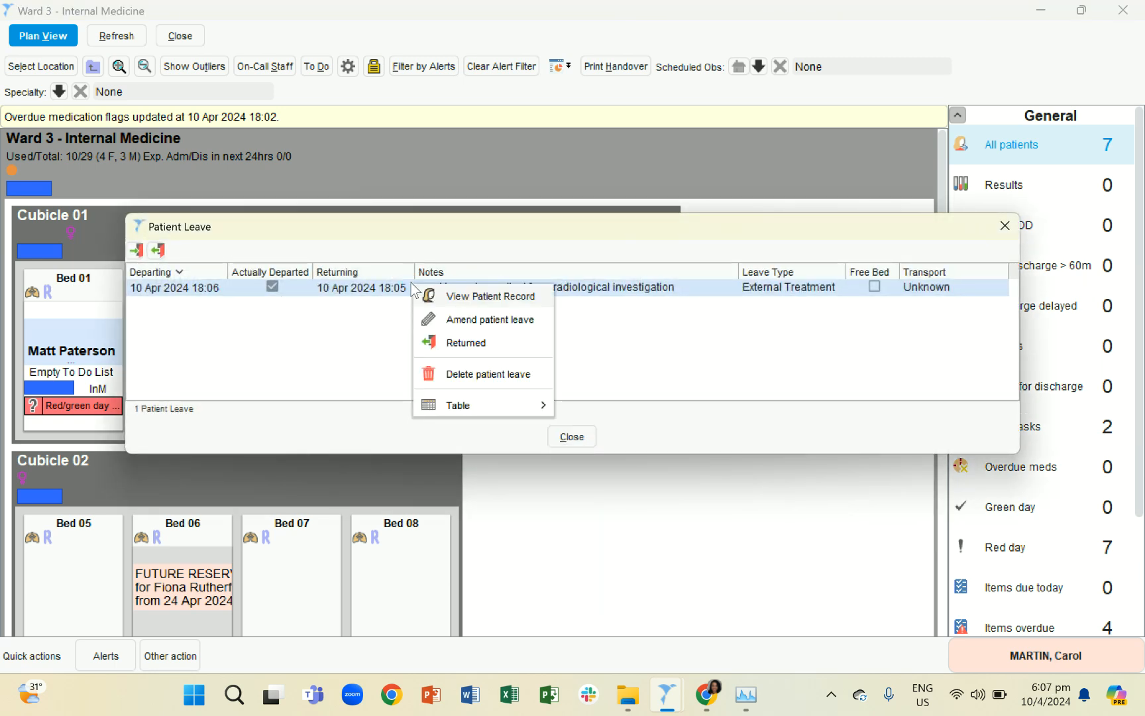
left_click(454, 344)
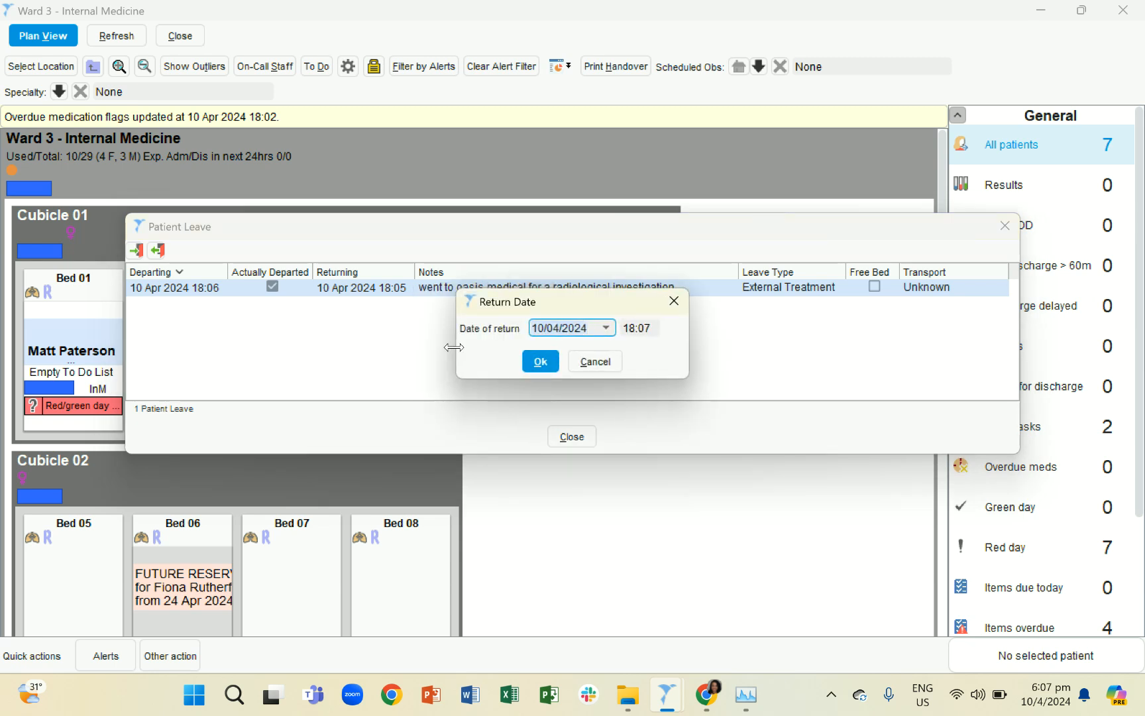
left_click(589, 329)
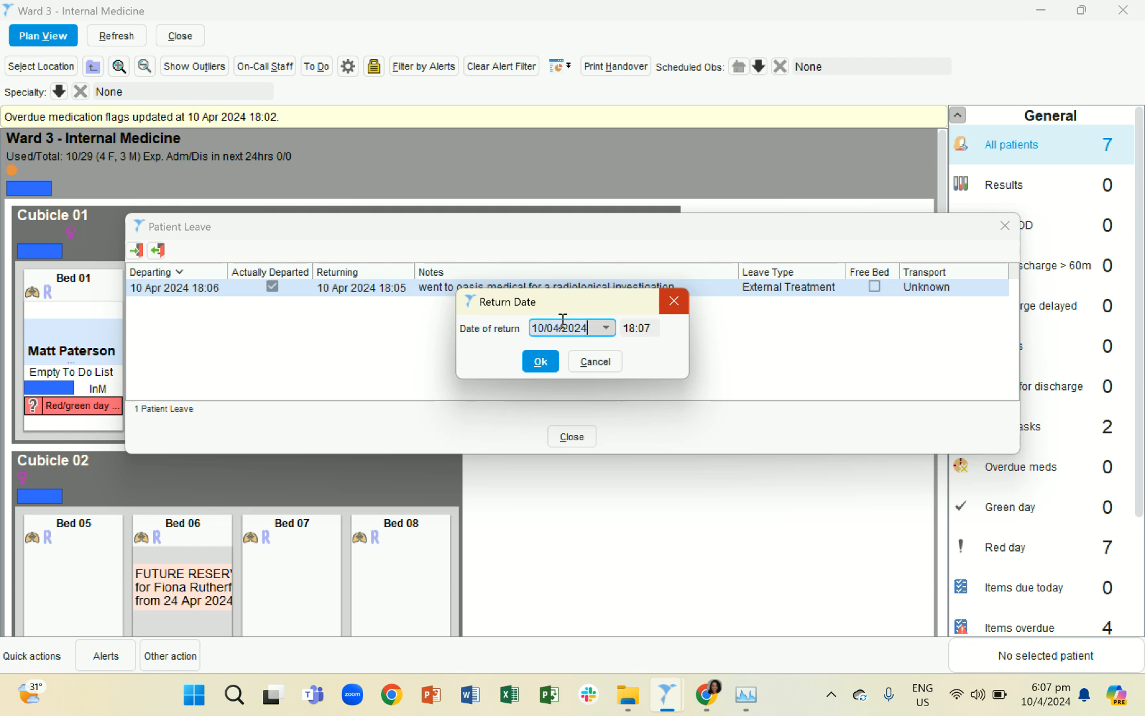
left_click(541, 363)
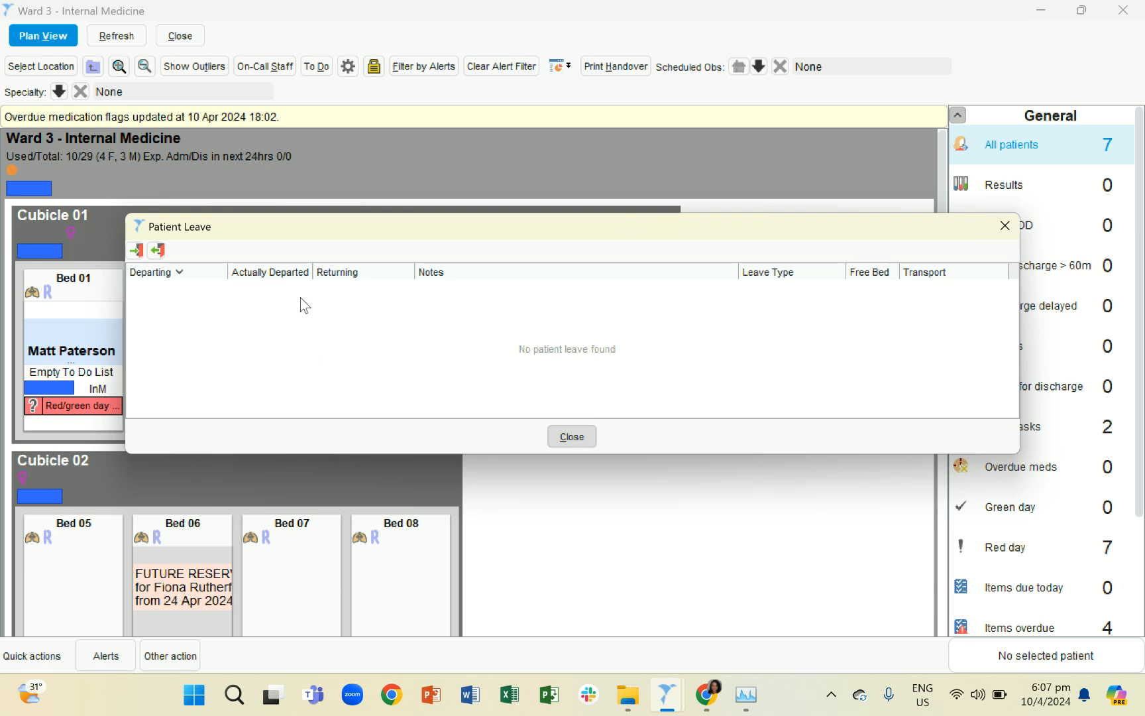
left_click(568, 435)
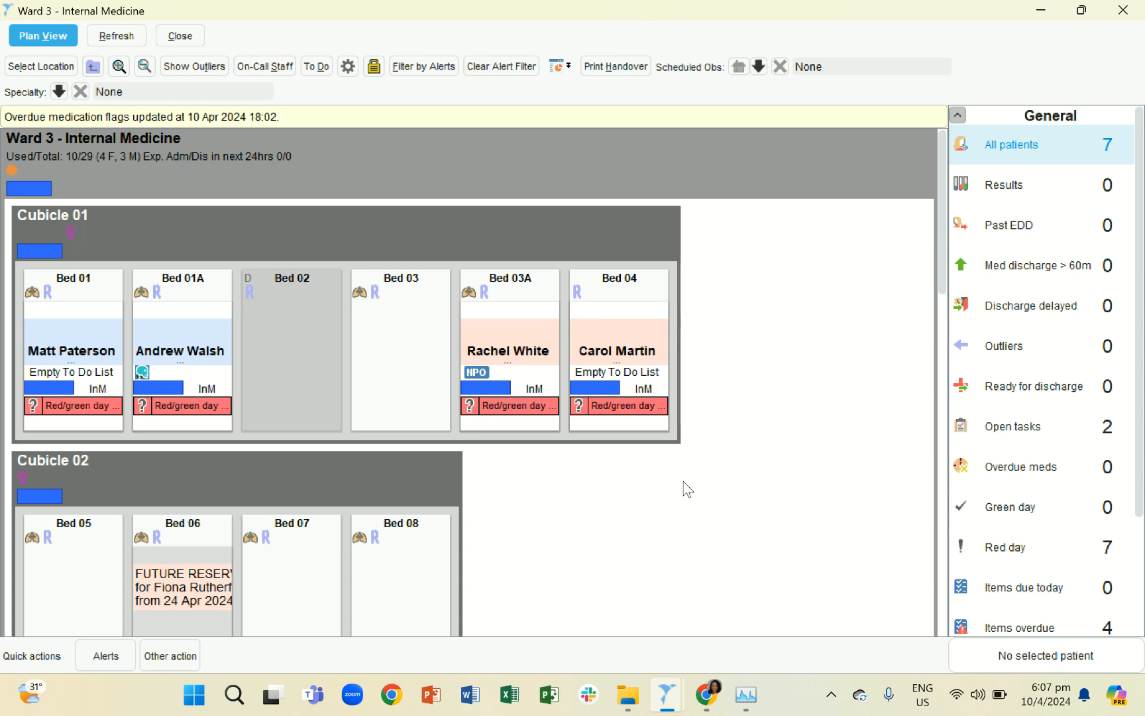
mouse_move(545, 308)
mouse_move(608, 345)
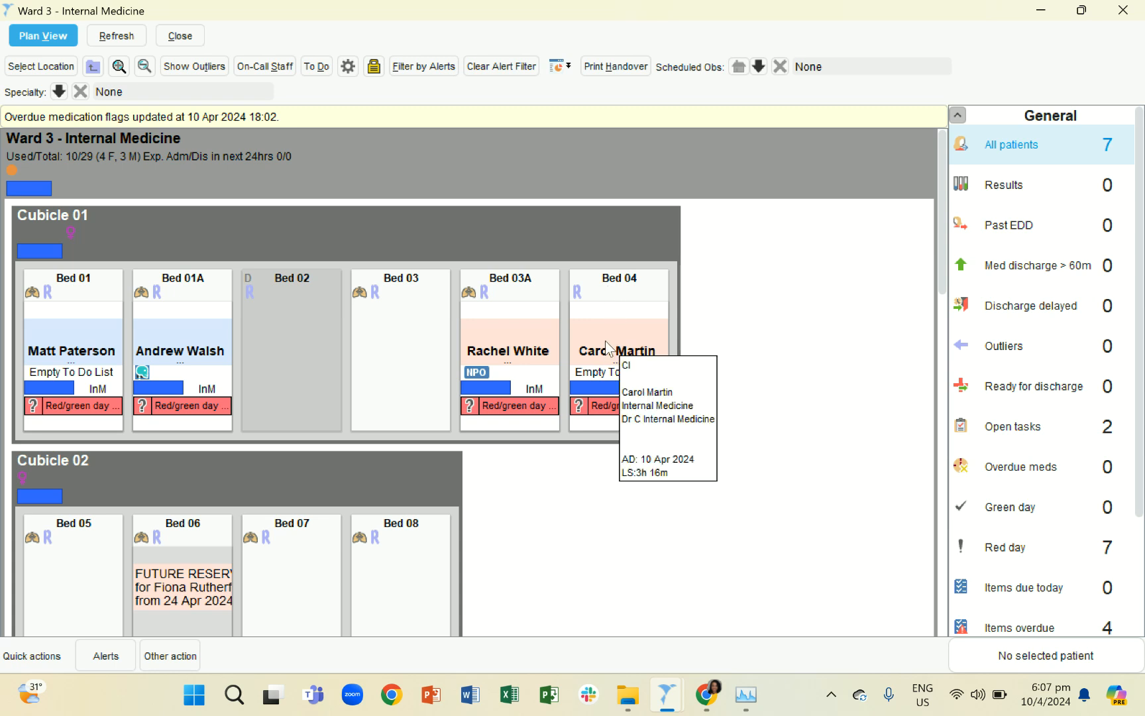